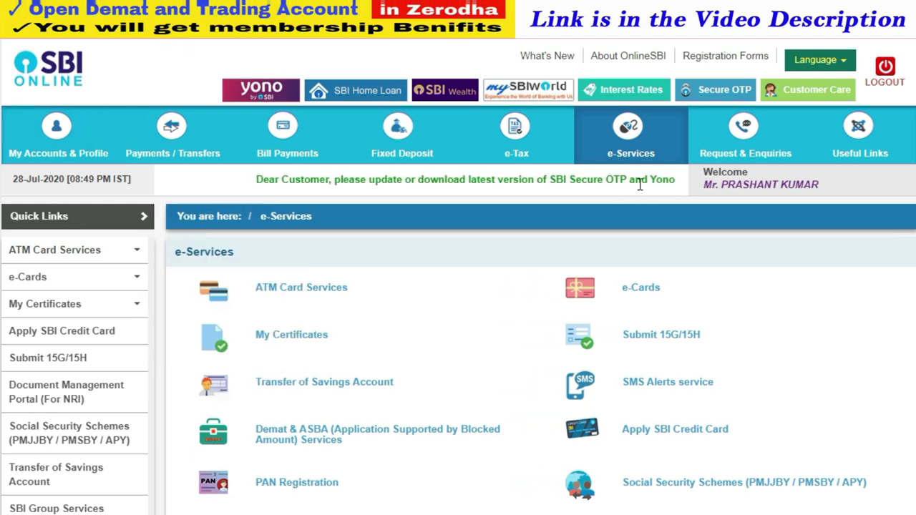
Step: Open the IPO (Equity / Rights) page within the Demat & ASBA services of e-Services
mouse_move(637, 139)
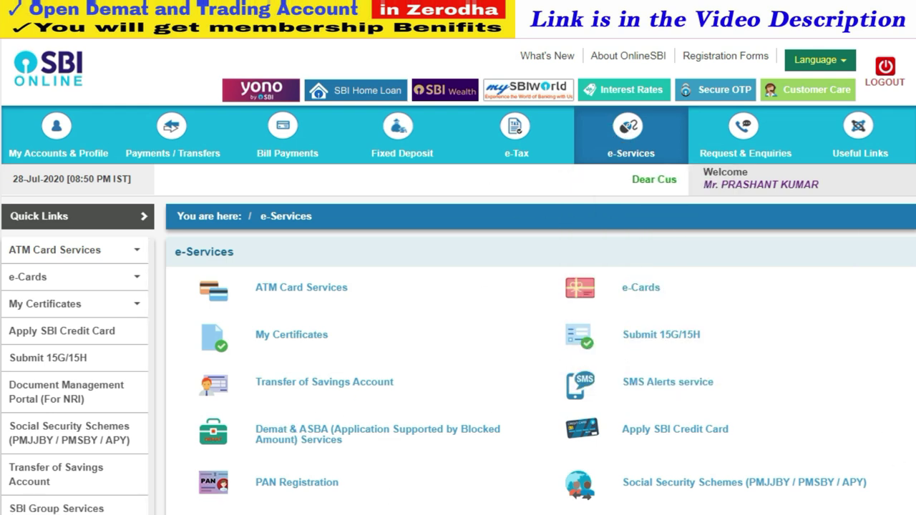
scroll(458, 286, down, 3)
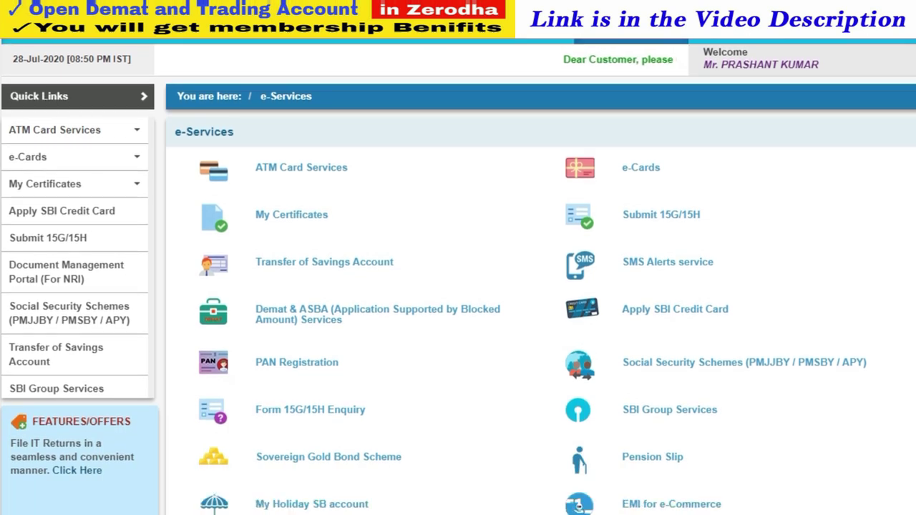
click(340, 320)
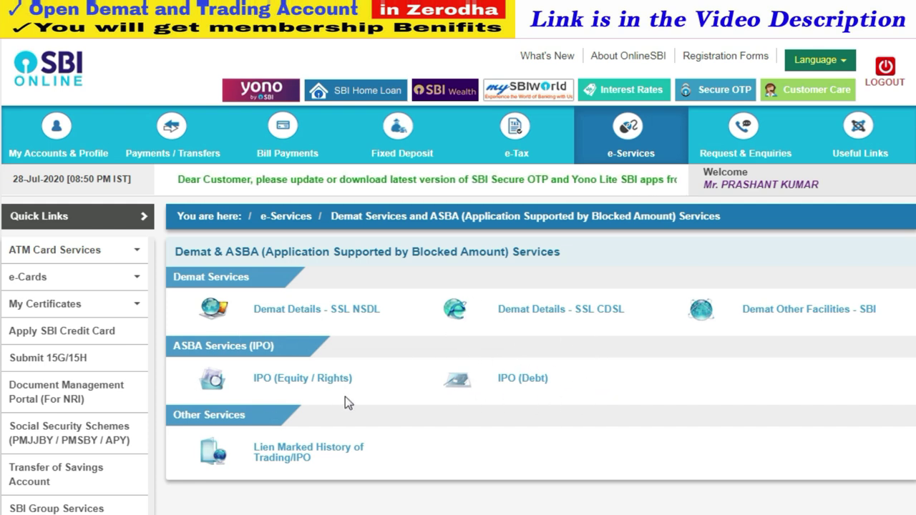
click(267, 382)
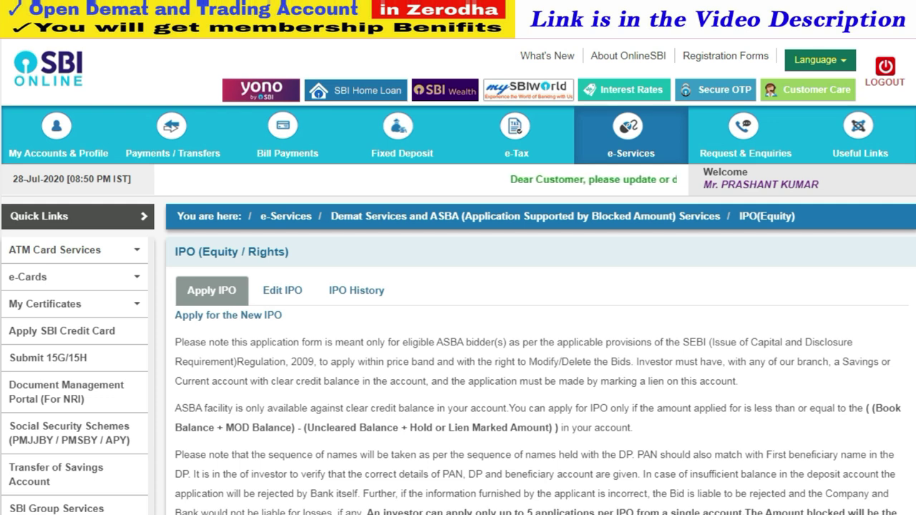
Step: Read through the notes for applying for a new IPO and accept them
scroll(458, 286, down, 2)
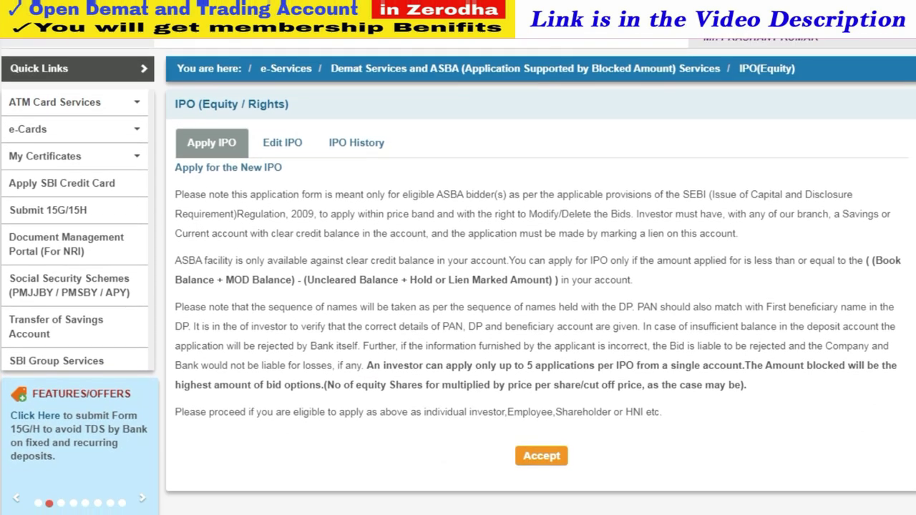
scroll(458, 277, down, 1)
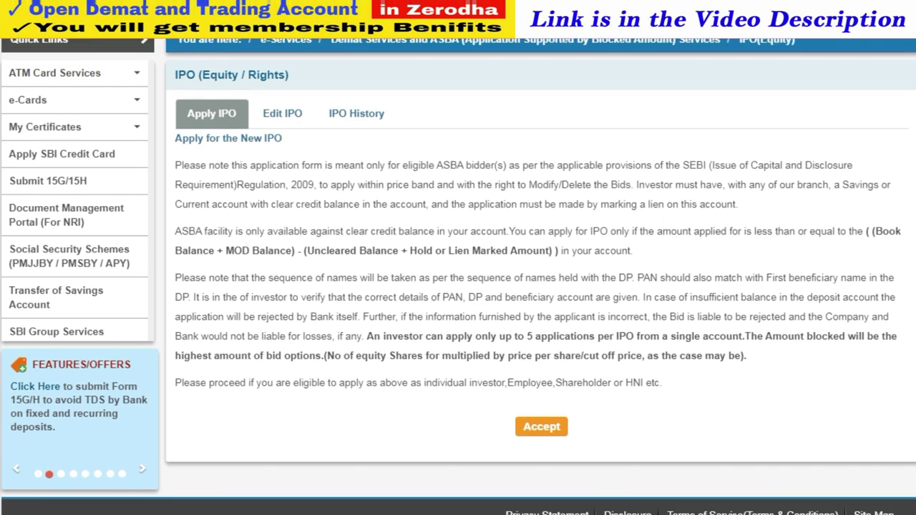
scroll(458, 277, down, 1)
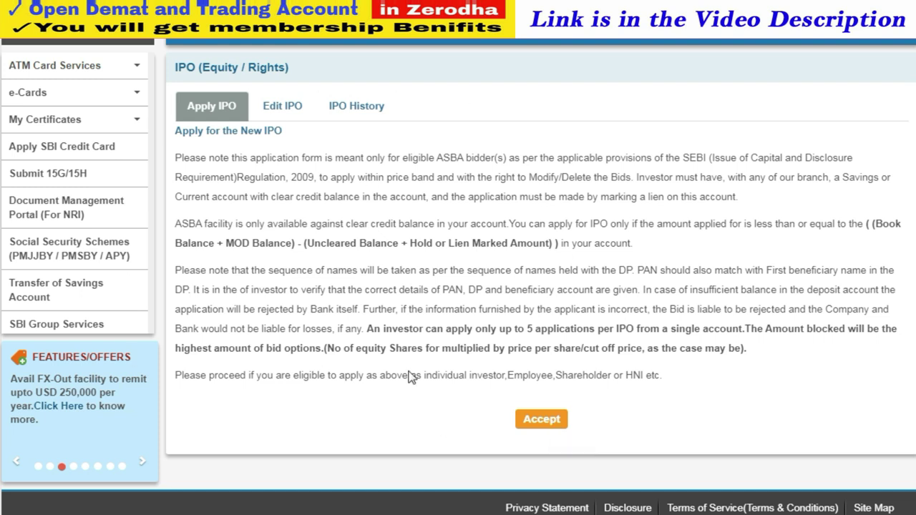
click(542, 420)
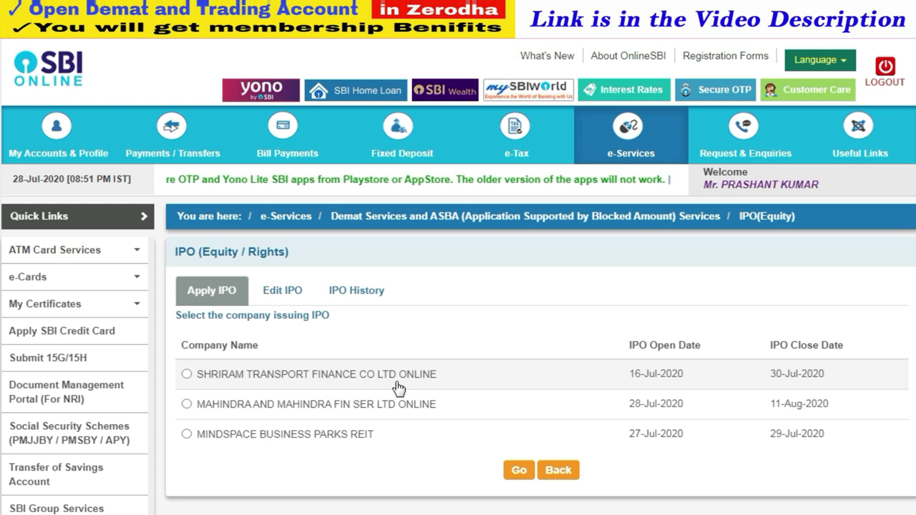
Step: Choose MAHINDRA AND MAHINDRA FIN SER LTD ONLINE as the issuing company and accept the ASBA investor undertaking
click(333, 405)
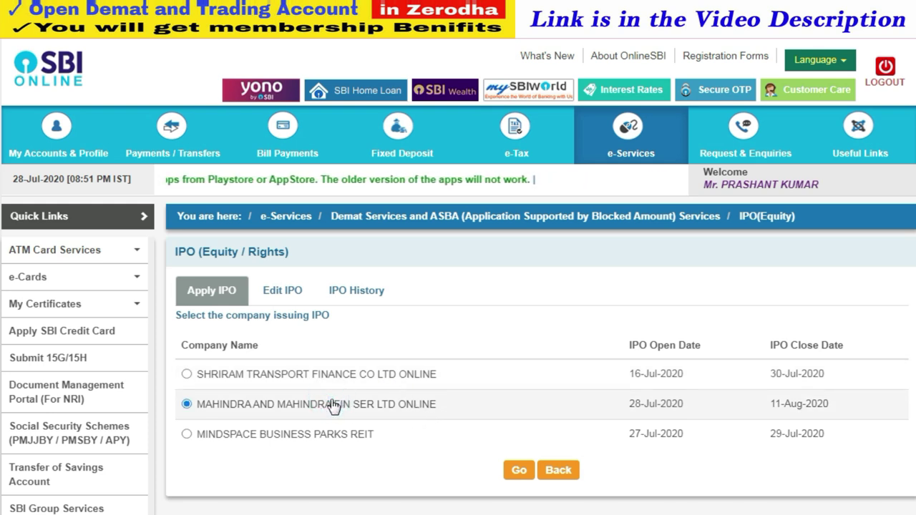
click(516, 472)
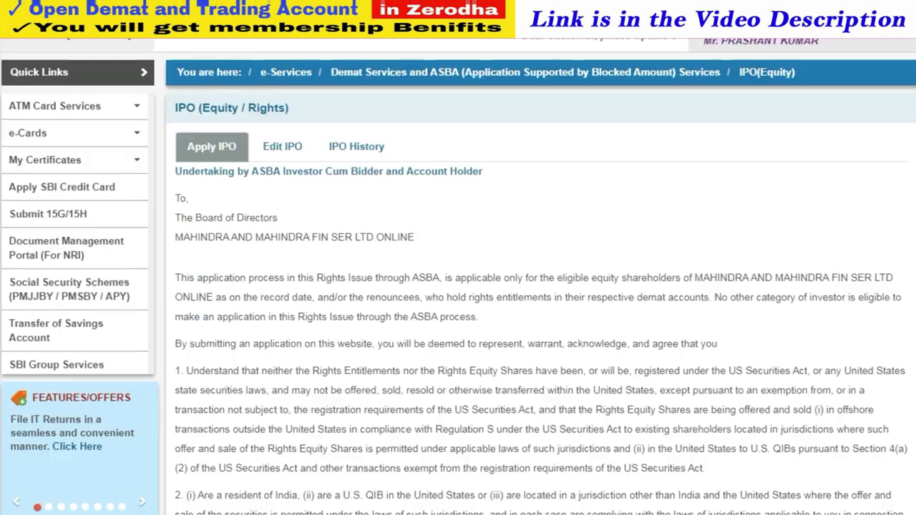
scroll(458, 277, down, 1)
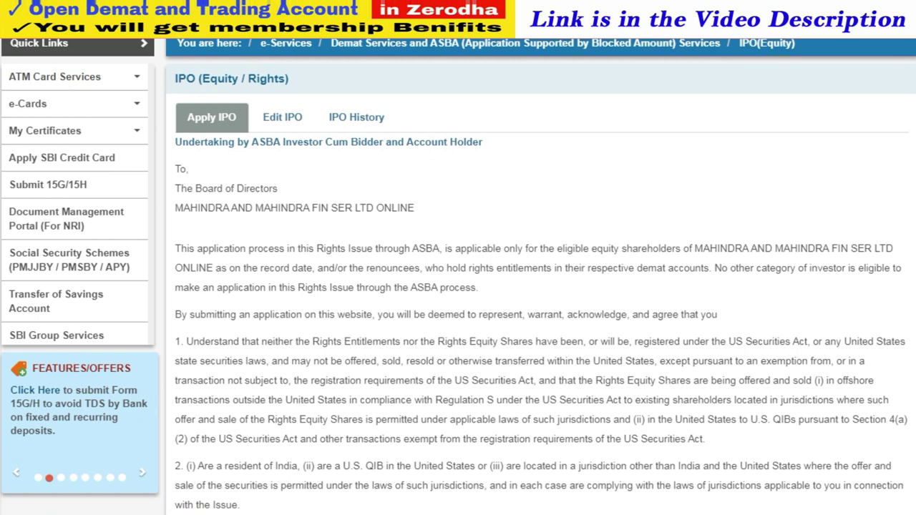
scroll(458, 277, down, 15)
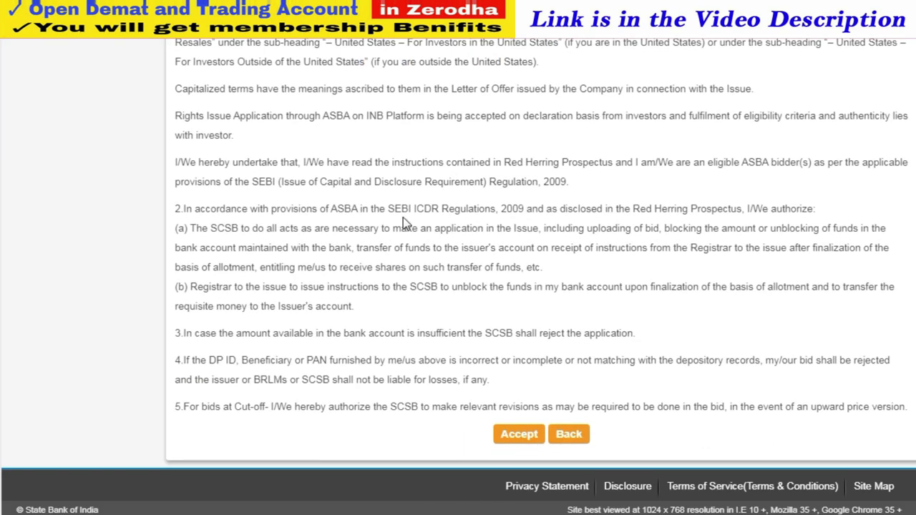
click(522, 434)
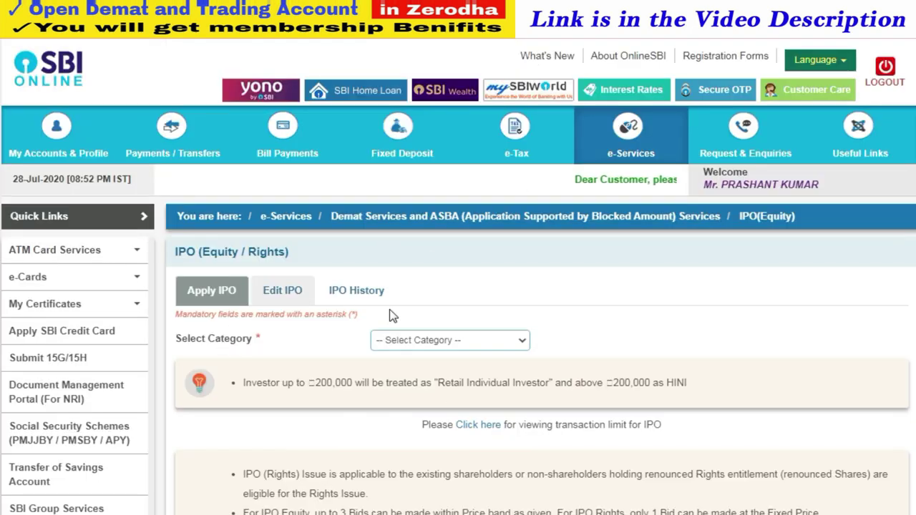
Step: Set the category to Shareholders/ Renouncee and go through the issue details down to the applicant name and PAN fields
click(428, 341)
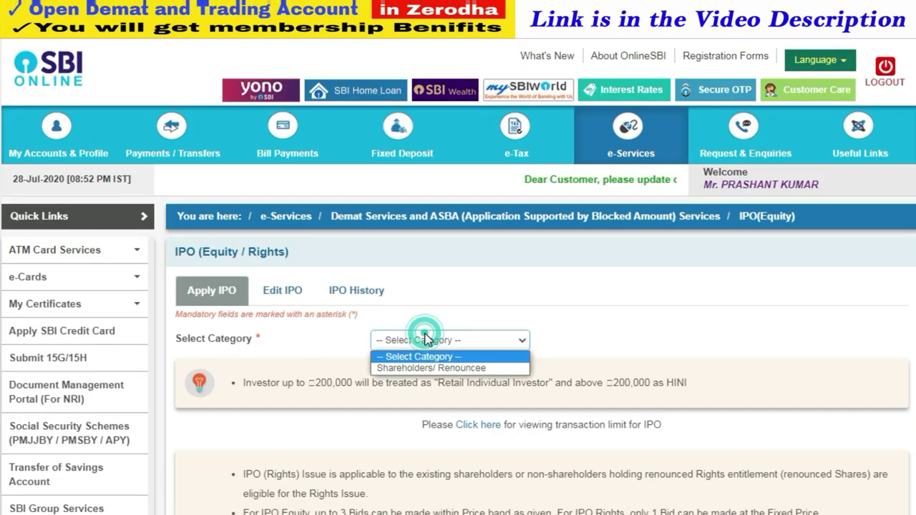
click(444, 368)
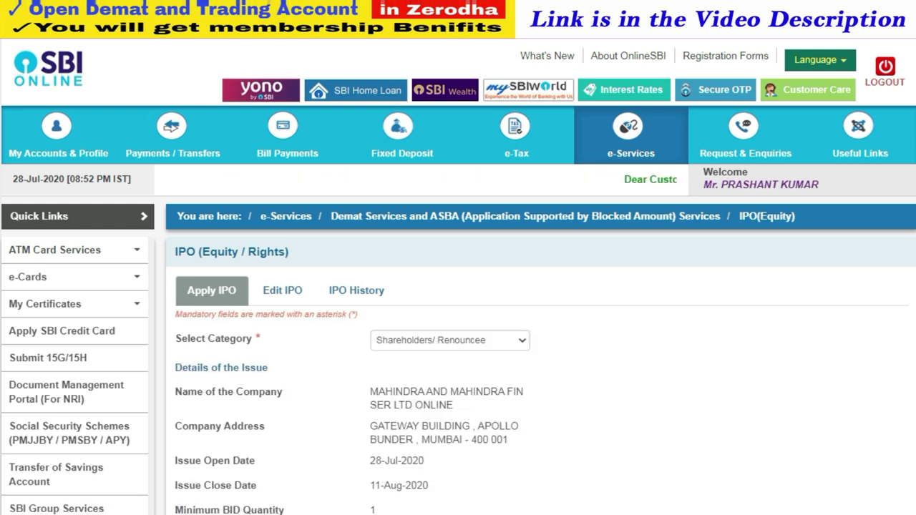
scroll(458, 277, down, 1)
scroll(458, 277, down, 3)
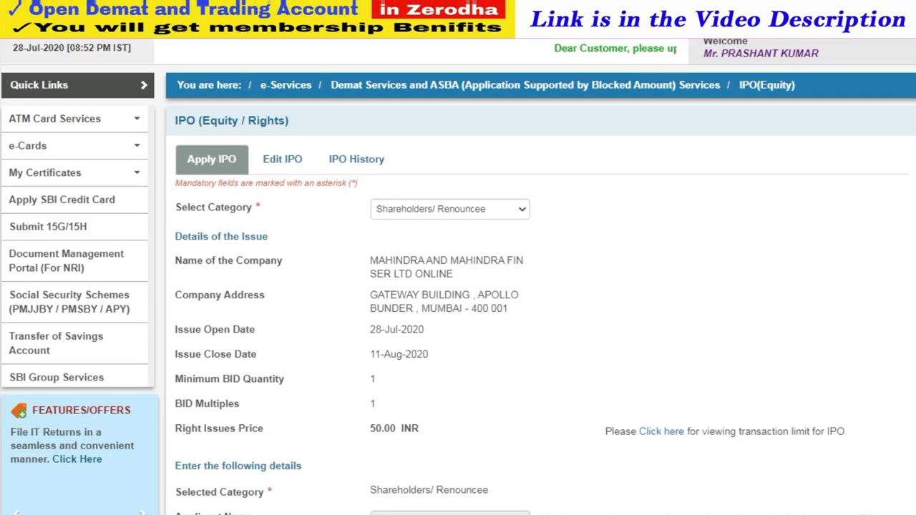
scroll(437, 206, down, 2)
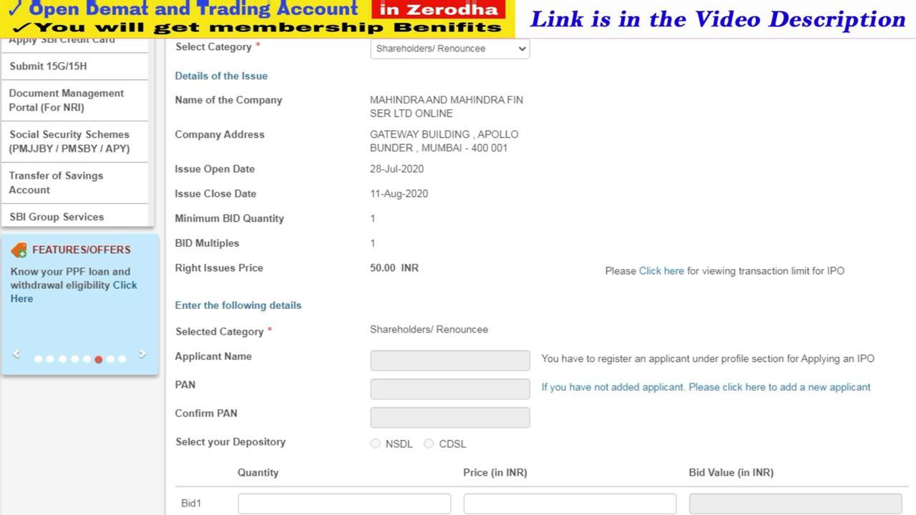
scroll(458, 277, down, 1)
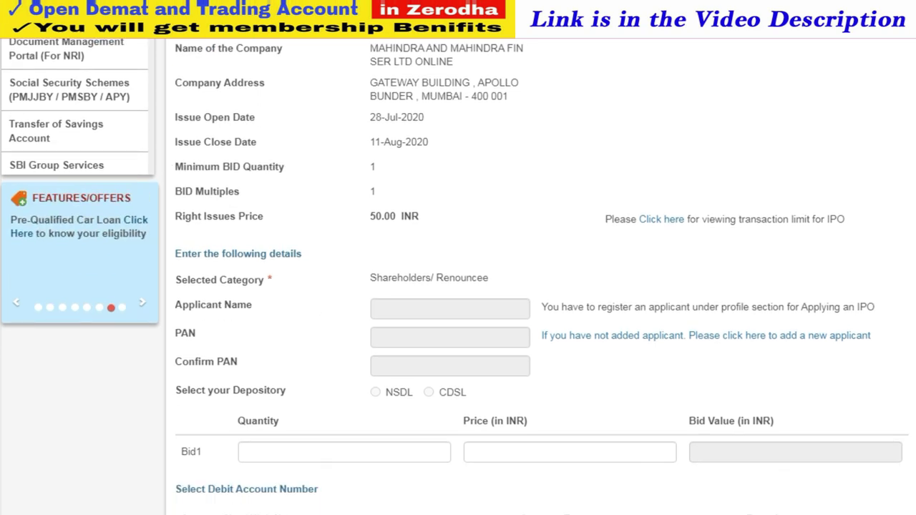
click(396, 312)
click(419, 336)
click(416, 364)
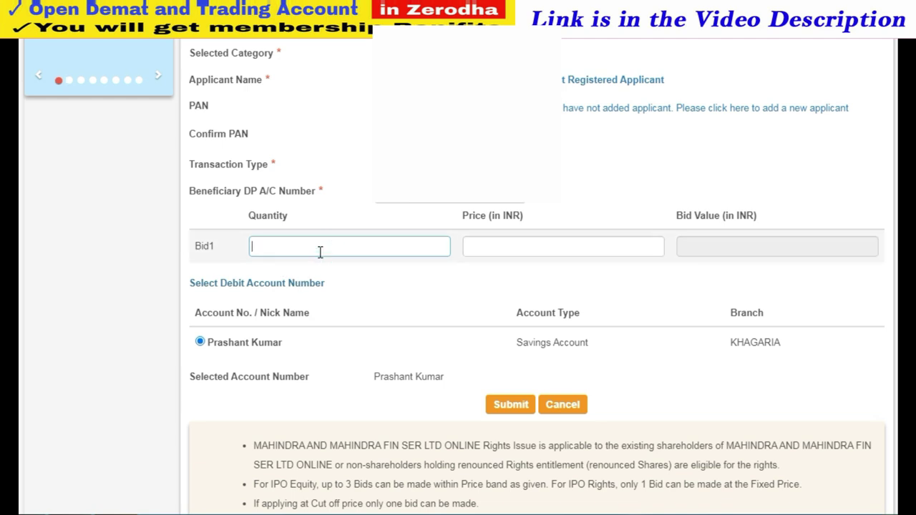
Step: Enter Bid1 with a quantity of 900 and a price of 50 INR, and submit the application
text(50)
click(523, 247)
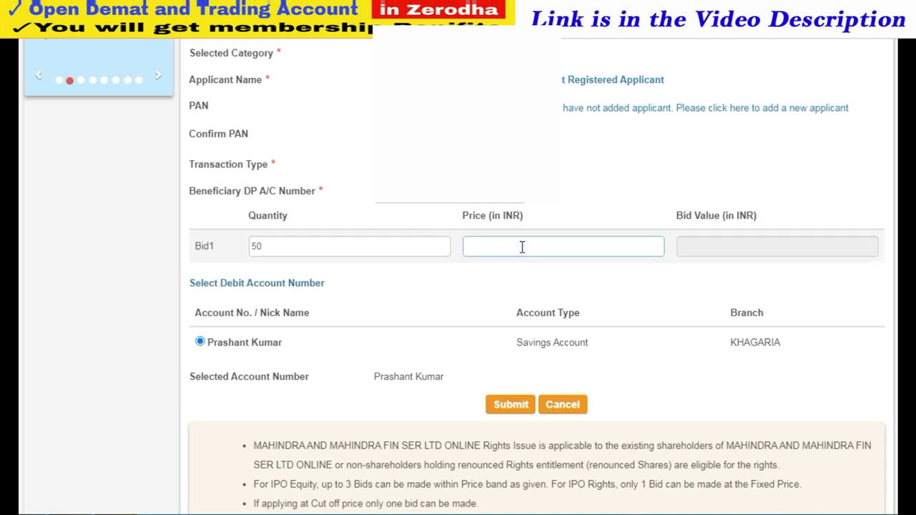
click(272, 243)
click(503, 276)
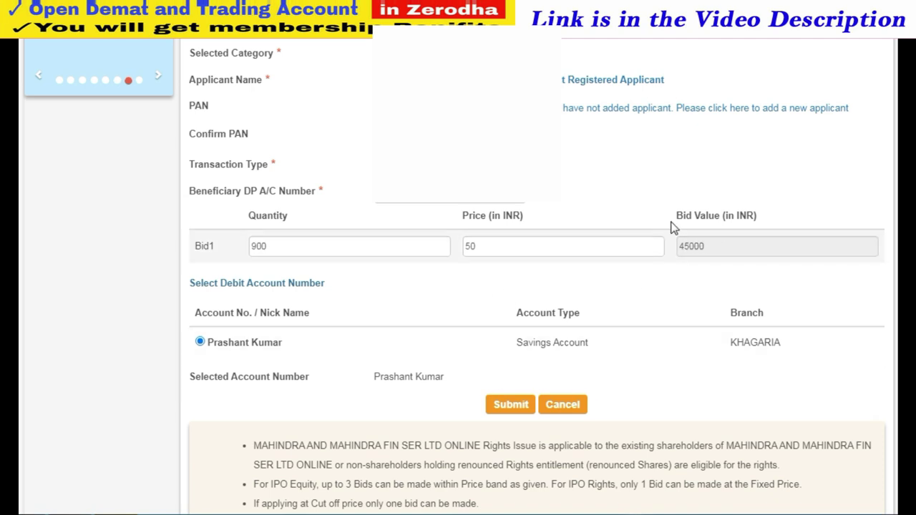
click(511, 407)
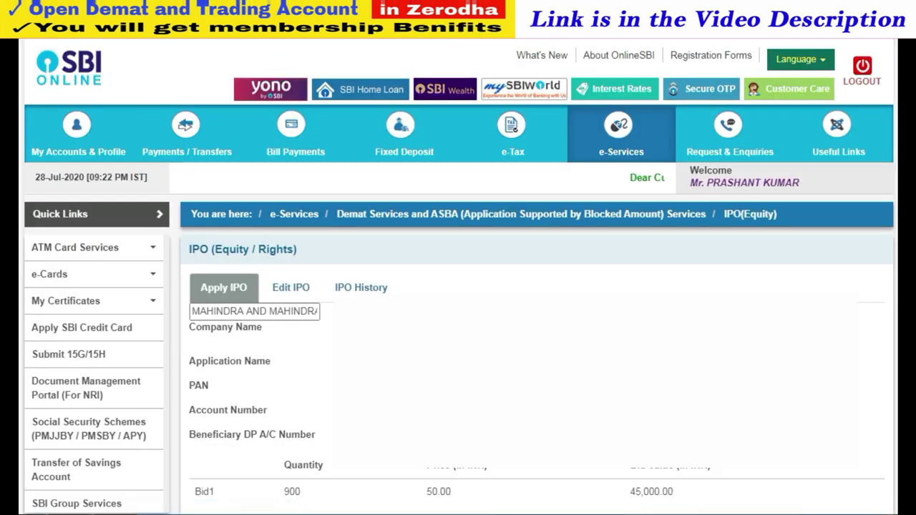
Step: Review the bid summary and authorization, confirm the application and agree to its scheduling on 29-Jul-2020
scroll(458, 287, down, 3)
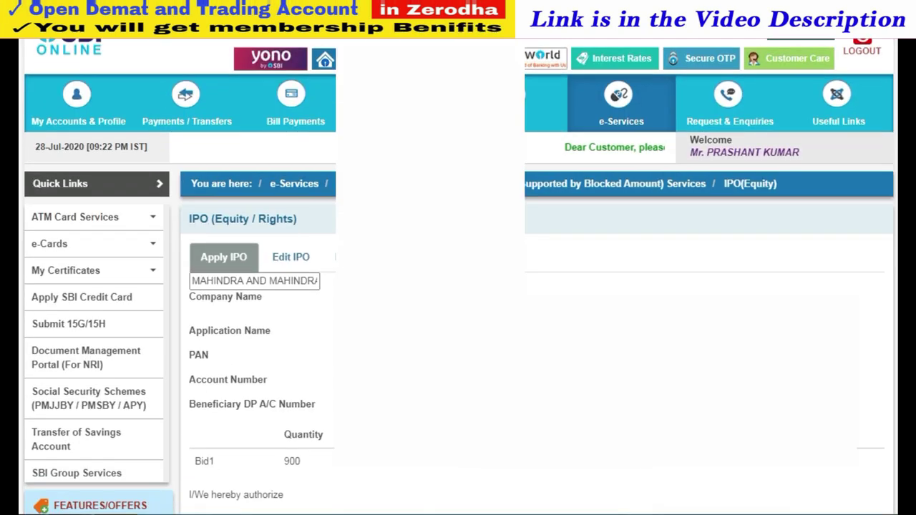
scroll(458, 286, down, 3)
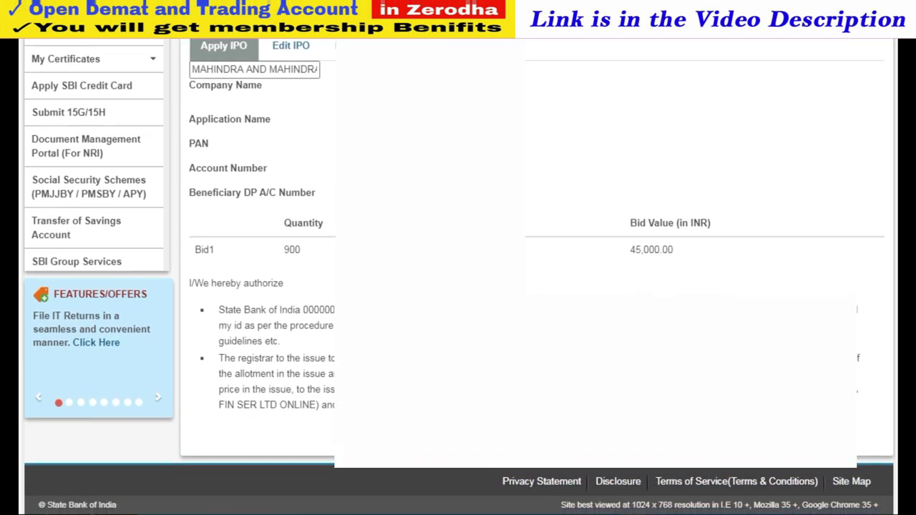
click(508, 430)
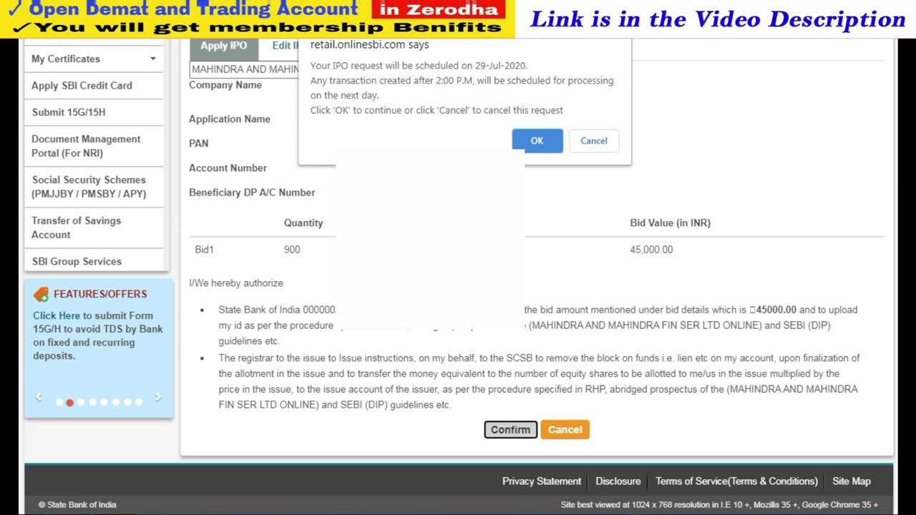
click(531, 149)
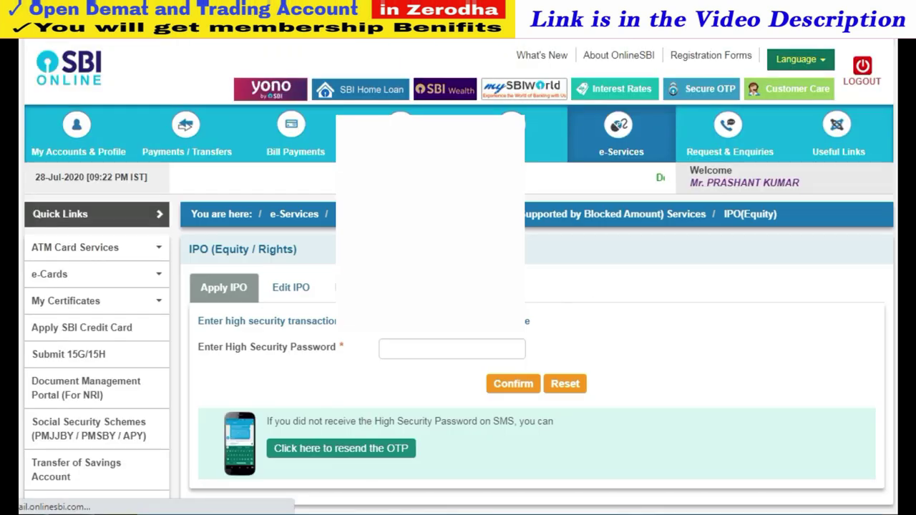
Step: Enter the high security password received by phone, confirm the transaction and review the acknowledgement
click(462, 352)
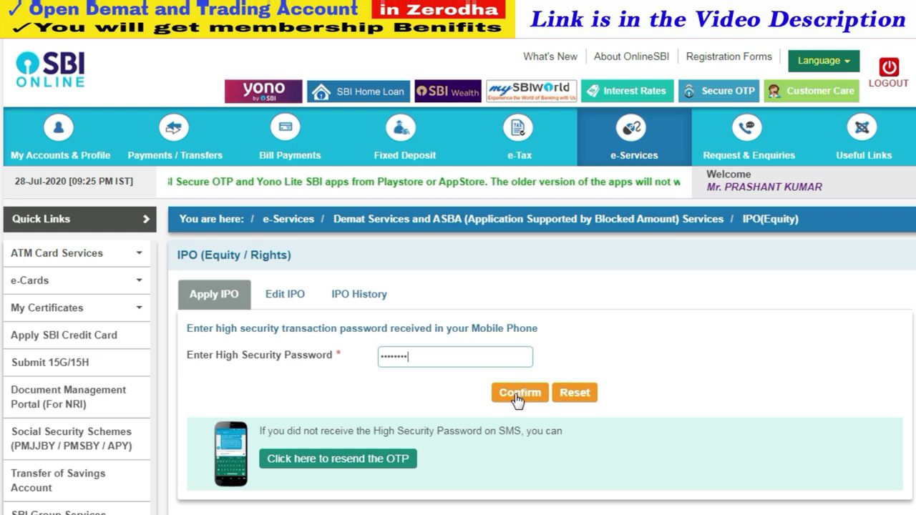
click(516, 393)
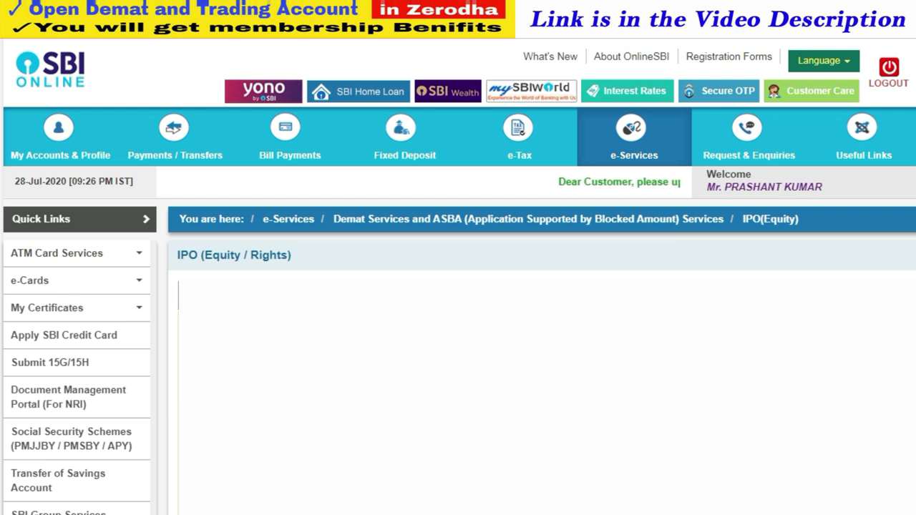
scroll(501, 322, down, 2)
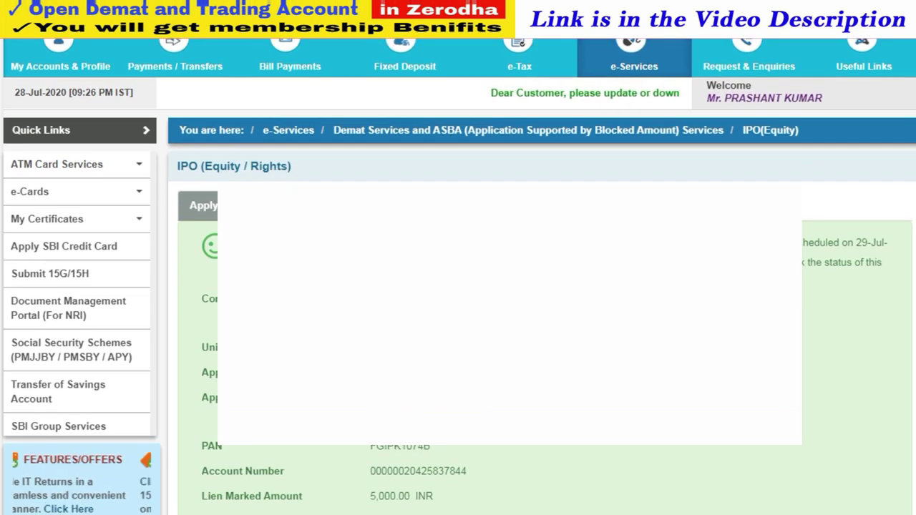
scroll(522, 505, down, 1)
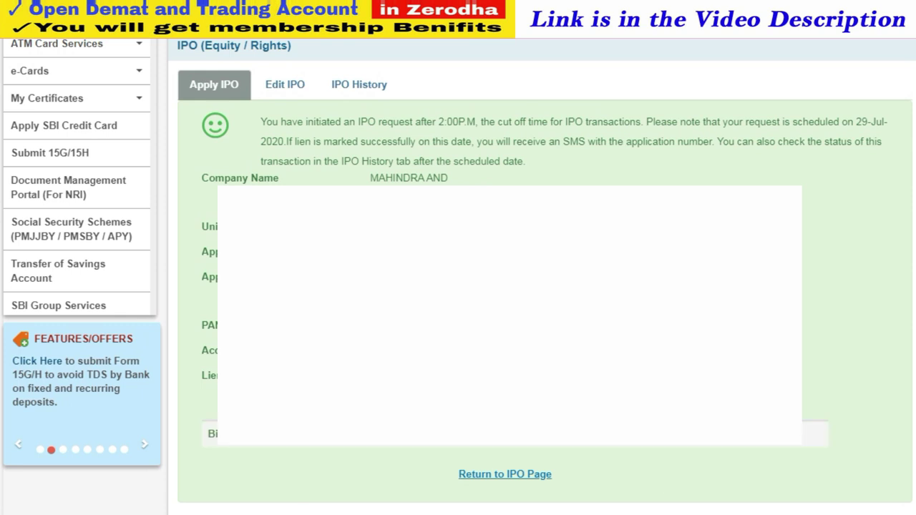
Step: Return to the IPO page and open the history of applied IPOs
click(517, 475)
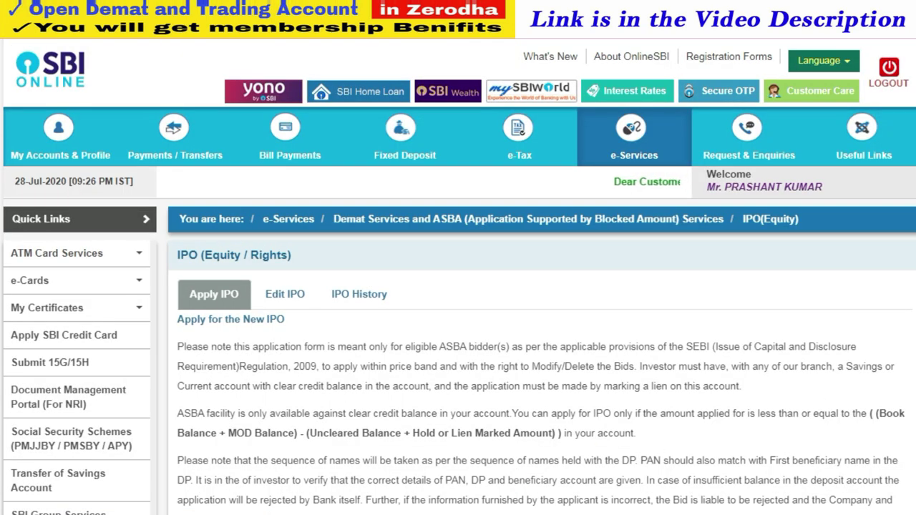
scroll(458, 287, down, 3)
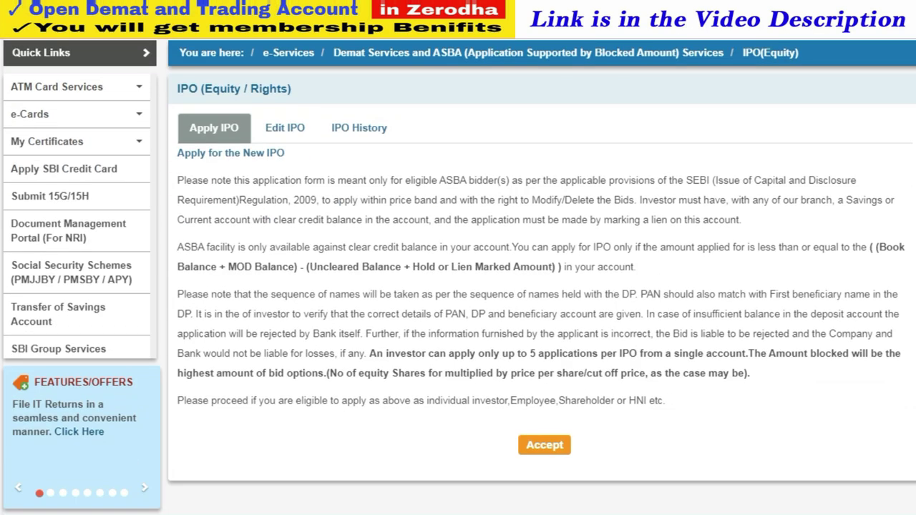
scroll(458, 286, up, 1)
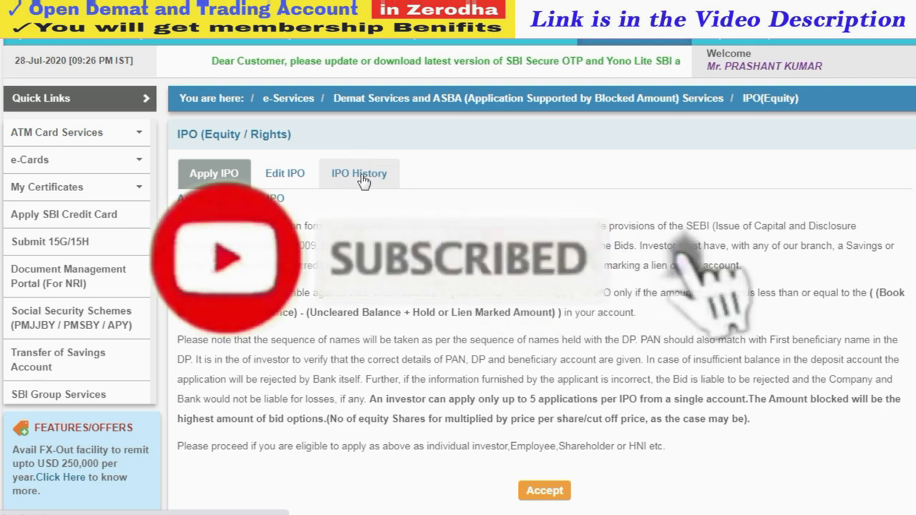
click(363, 181)
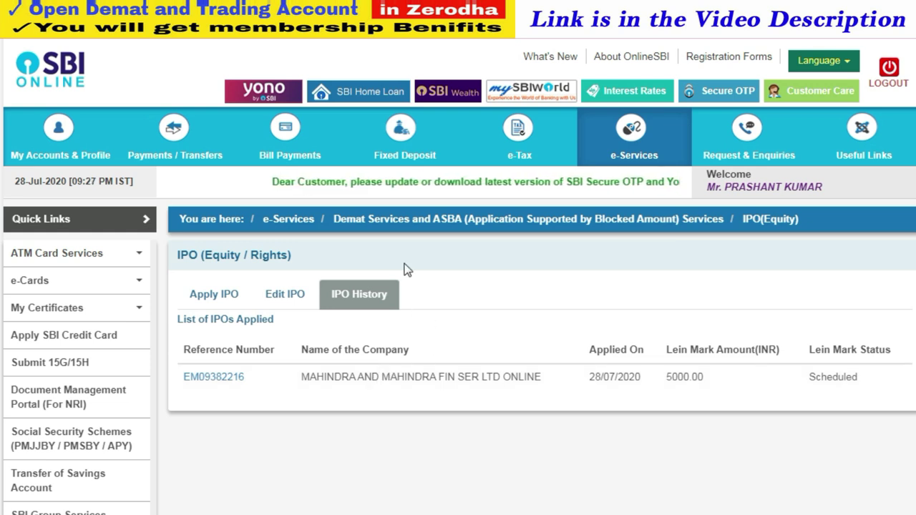
Step: Open the Mahindra and Mahindra application record from the history and examine its details
click(219, 378)
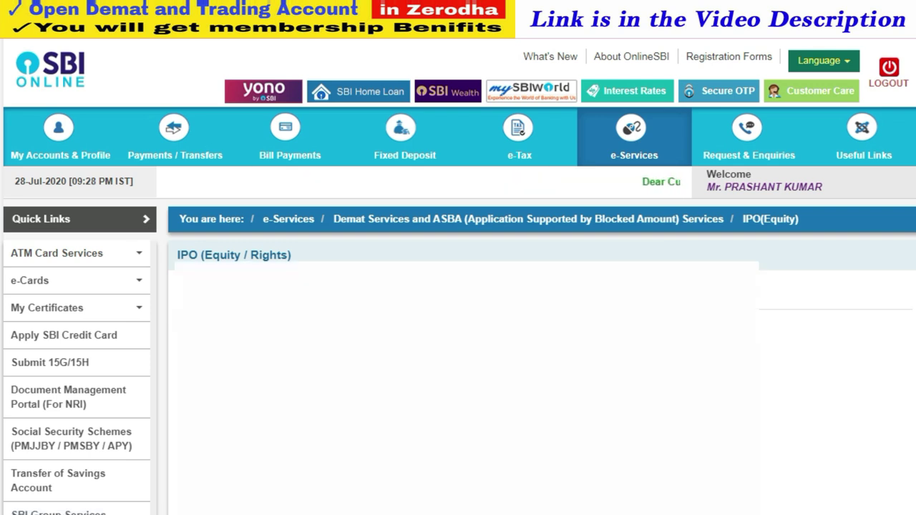
scroll(458, 277, down, 3)
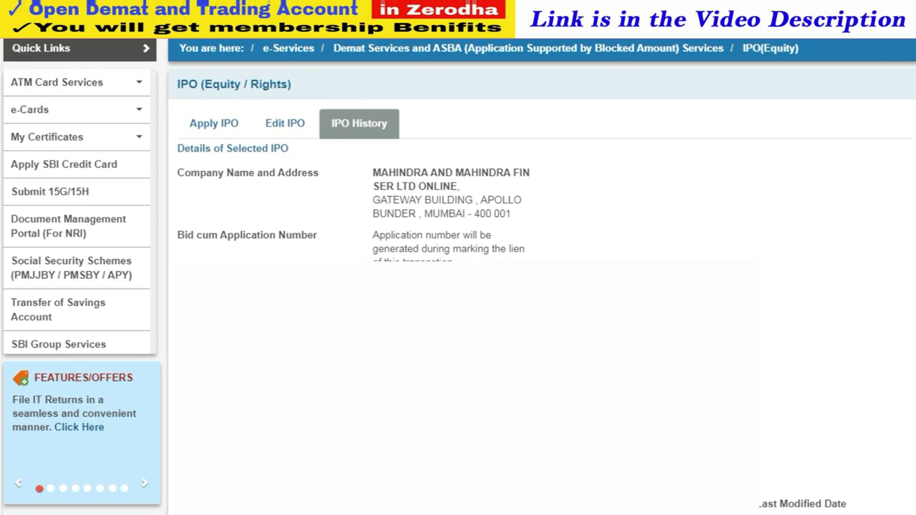
scroll(458, 276, down, 1)
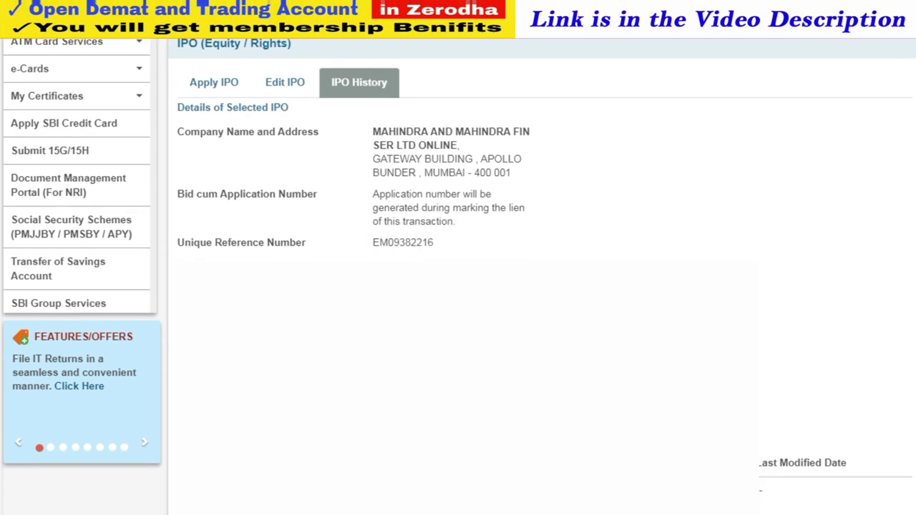